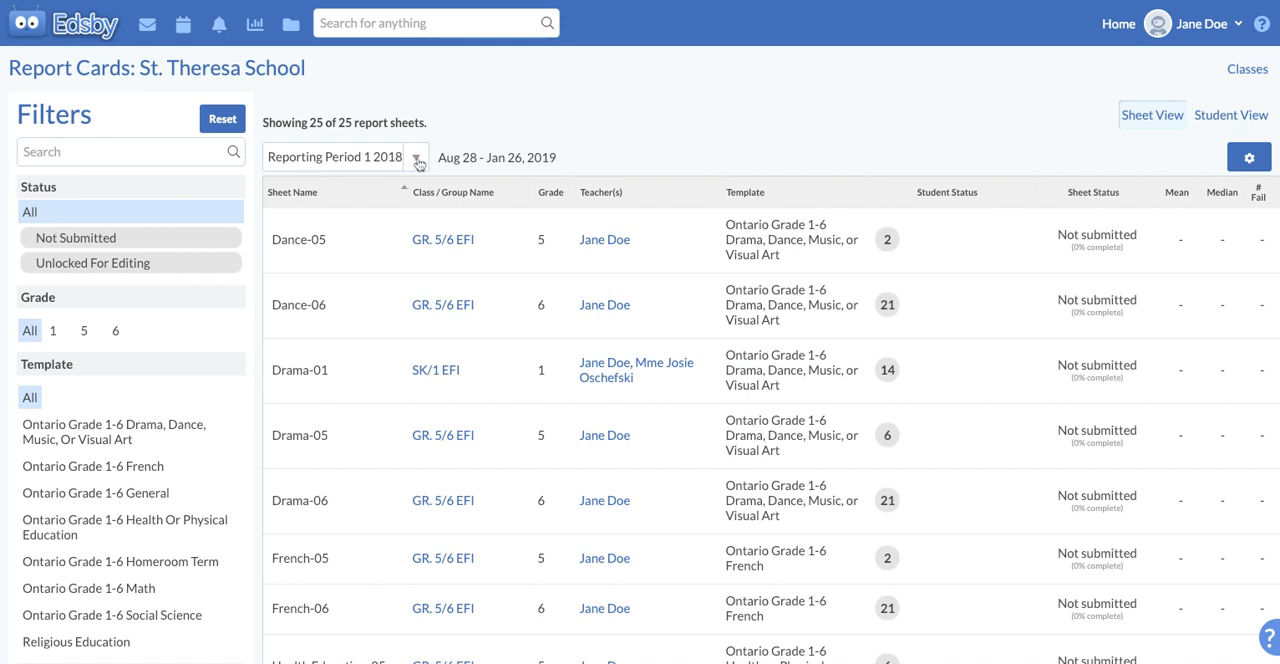
Open the French-05 report sheet for Reporting Period 1 2018-19
{"action": "left_click", "coordinate": [417, 160]}
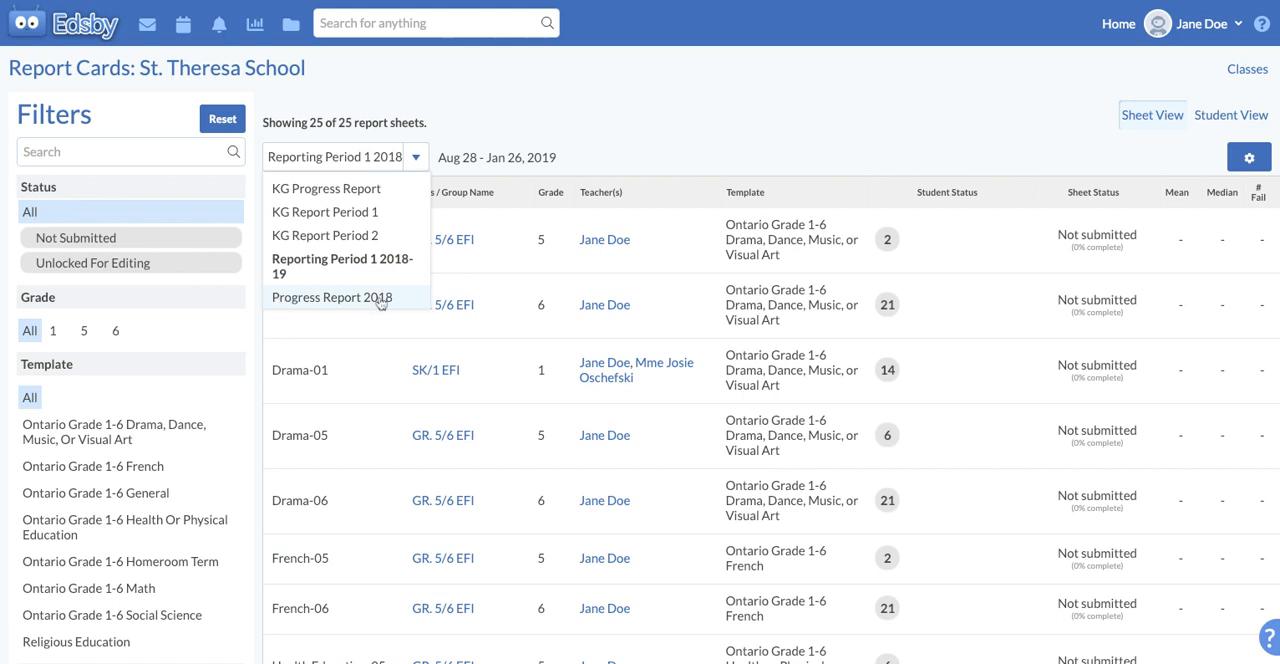
{"action": "left_click", "coordinate": [386, 268]}
{"action": "scroll", "coordinate": [631, 140], "scroll_direction": "down", "scroll_amount": 3}
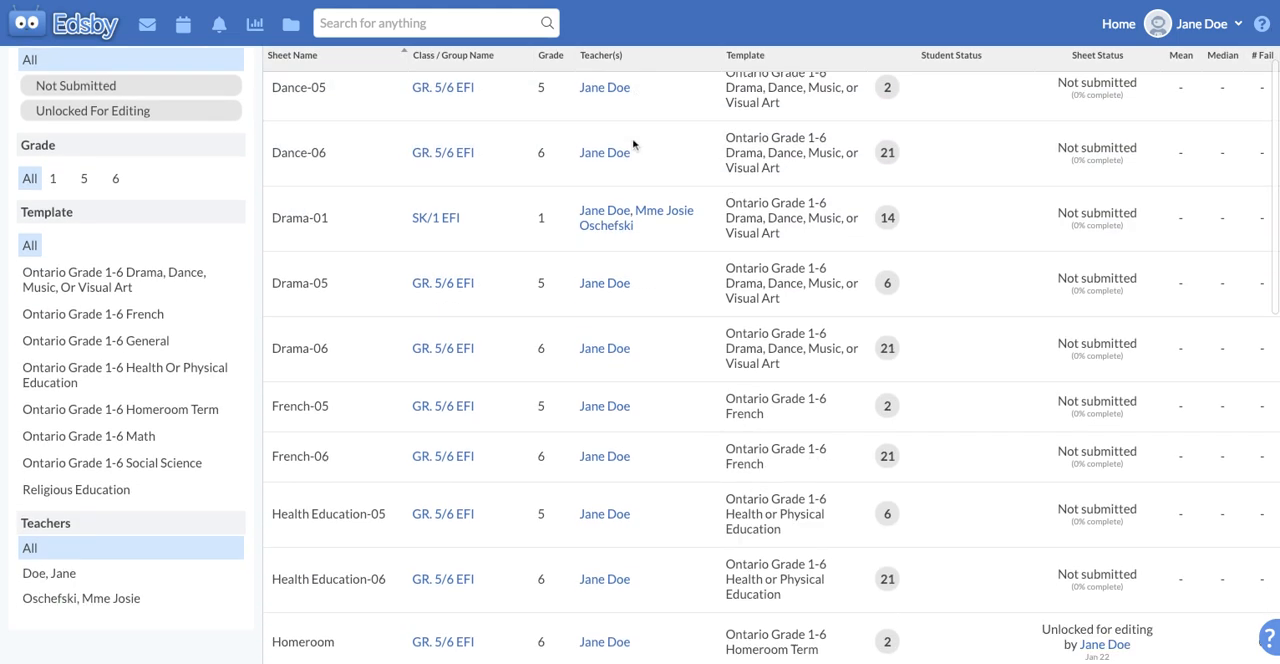
{"action": "left_click", "coordinate": [303, 392]}
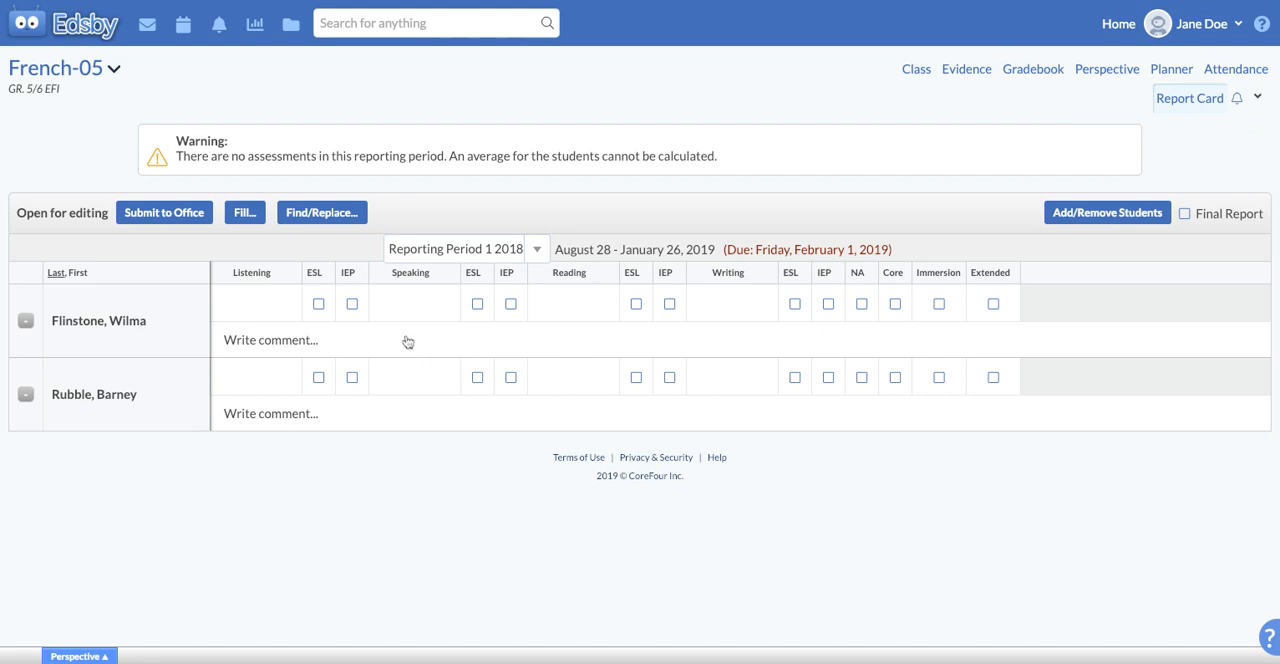
Enter a Listening grade of A for the first student in the report sheet
{"action": "left_click", "coordinate": [257, 313]}
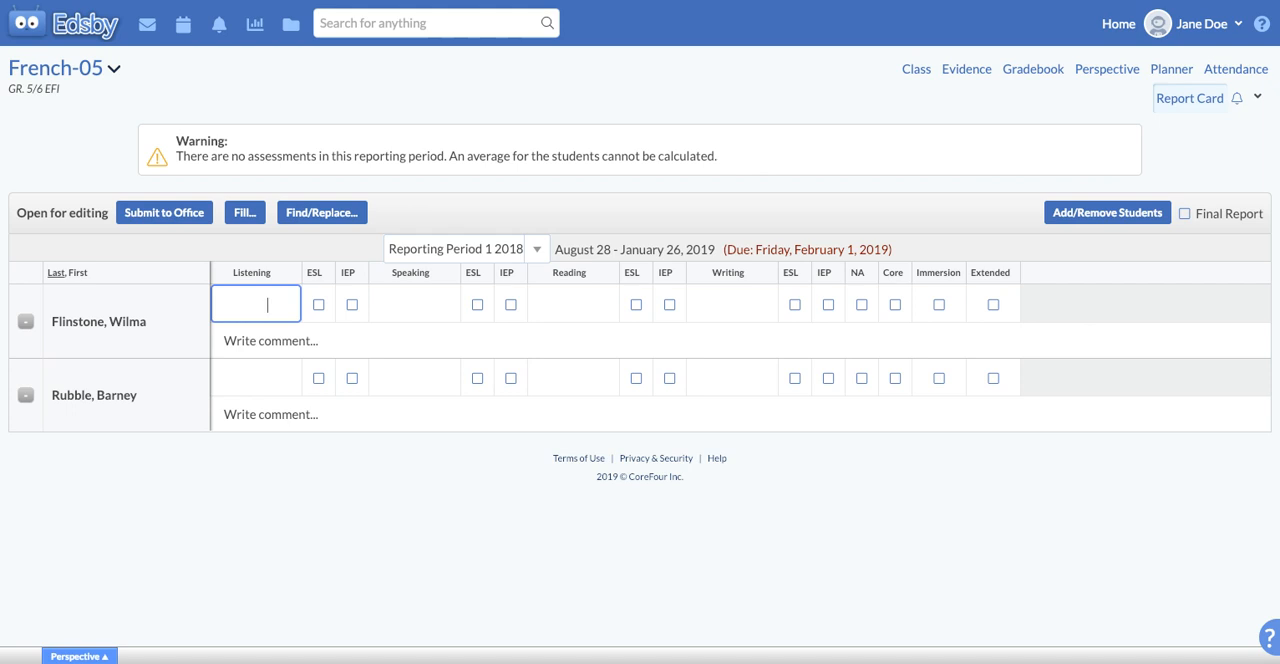
{"action": "type", "text": "A"}
{"action": "key", "text": "Tab"}
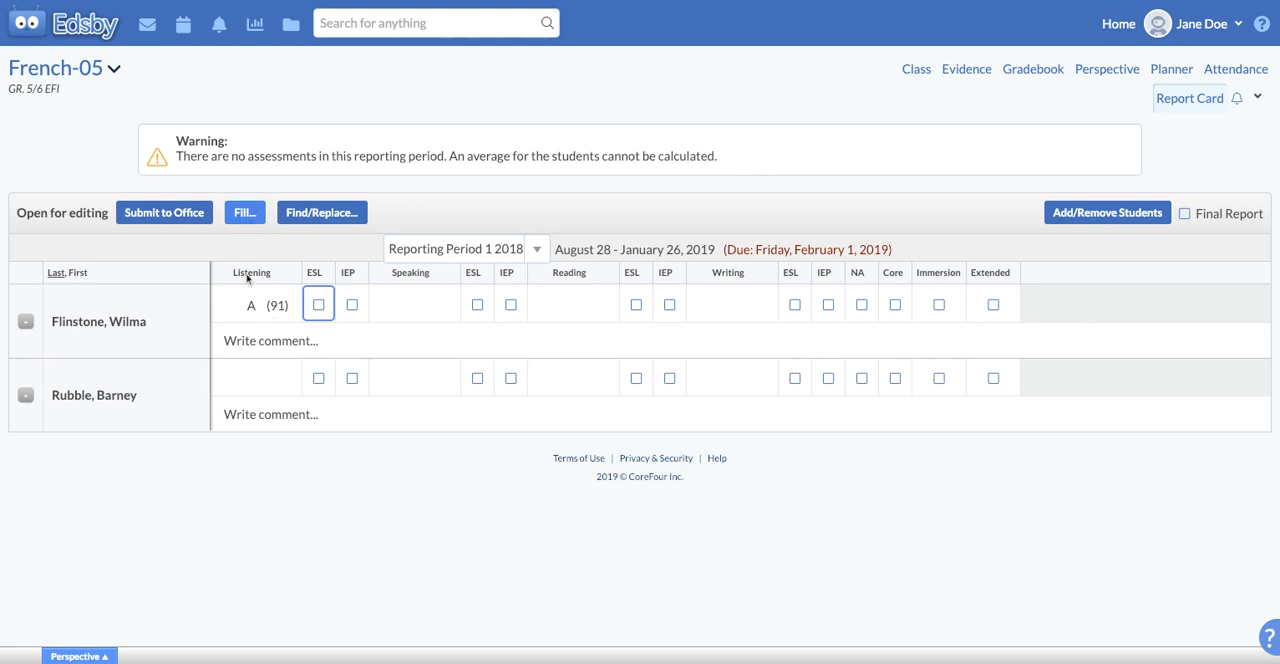
Fill the Listening field with 91 for the second student only, using the Fill Selected Students option
{"action": "left_click", "coordinate": [261, 309]}
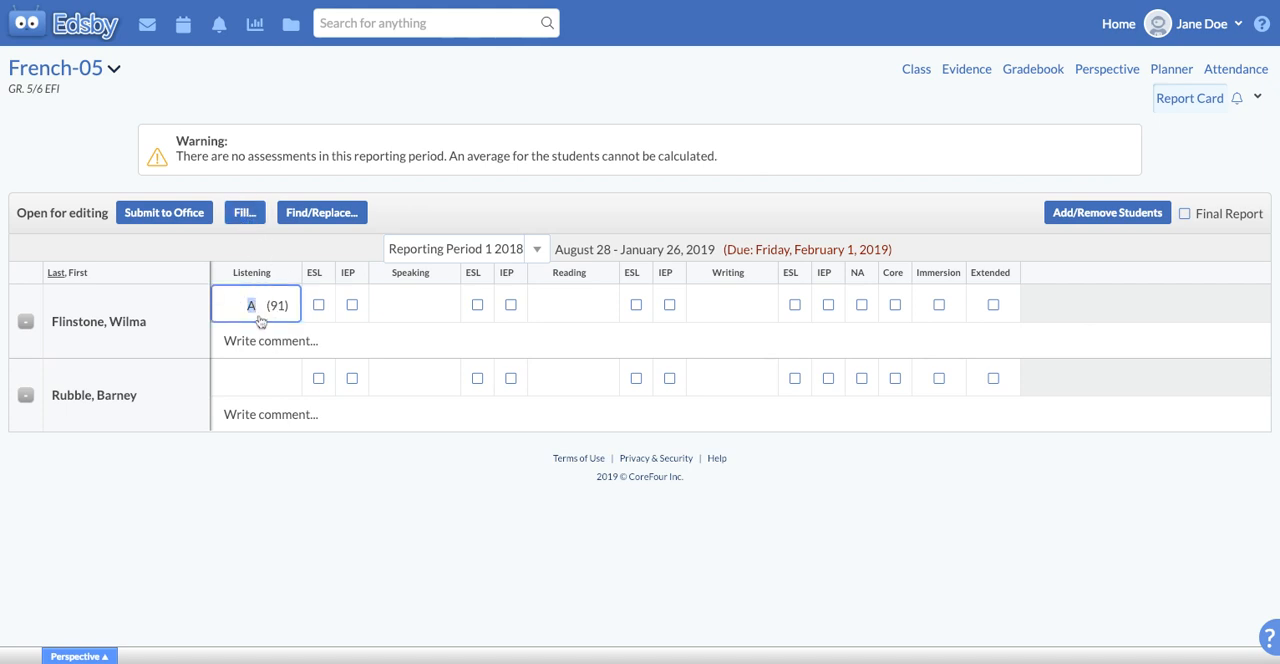
{"action": "left_click", "coordinate": [243, 213]}
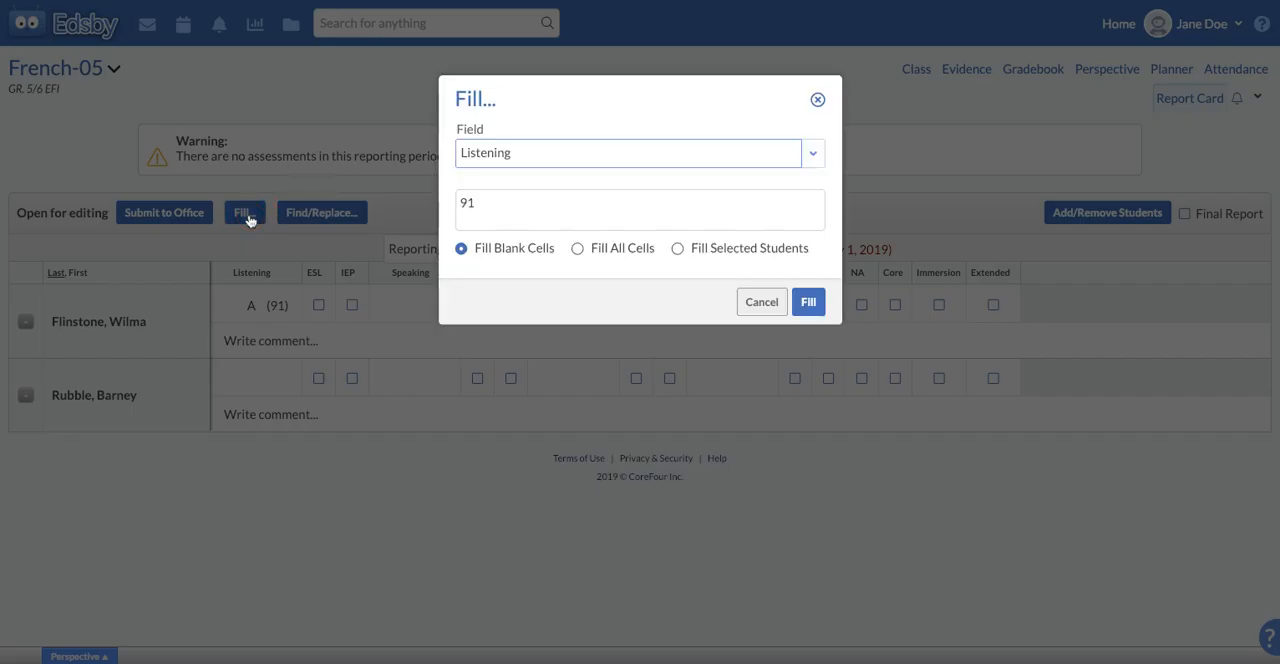
{"action": "left_click", "coordinate": [815, 158]}
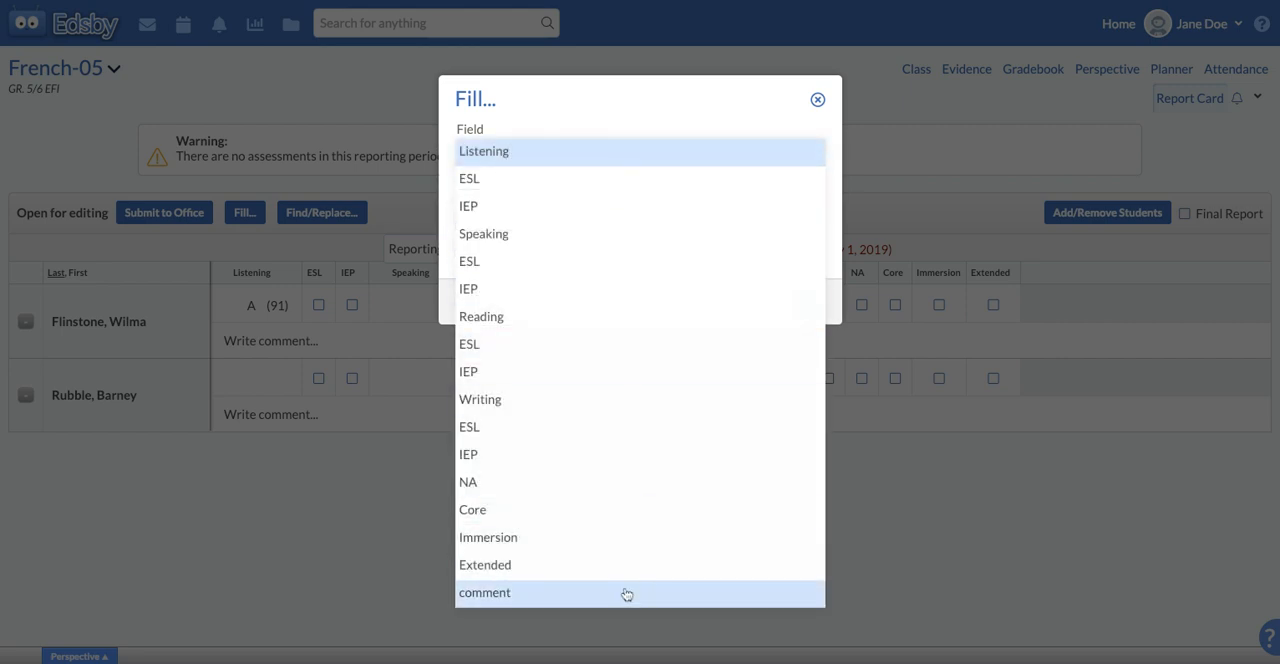
{"action": "left_click", "coordinate": [507, 154]}
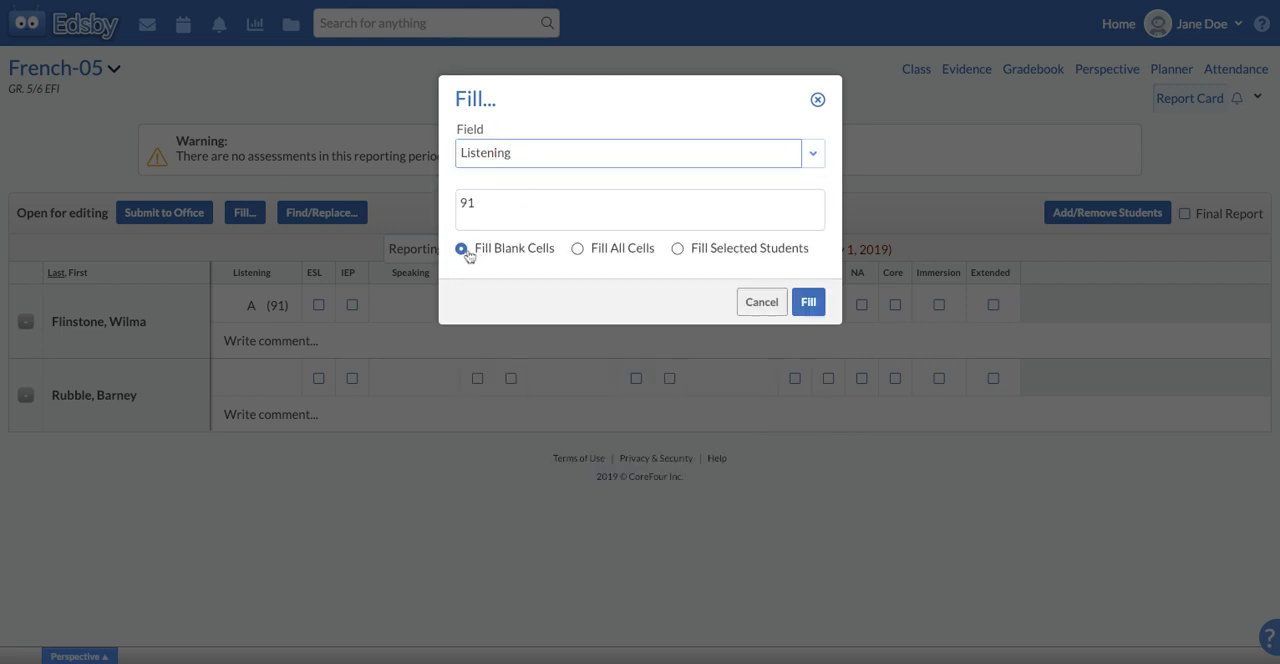
{"action": "left_click", "coordinate": [637, 254]}
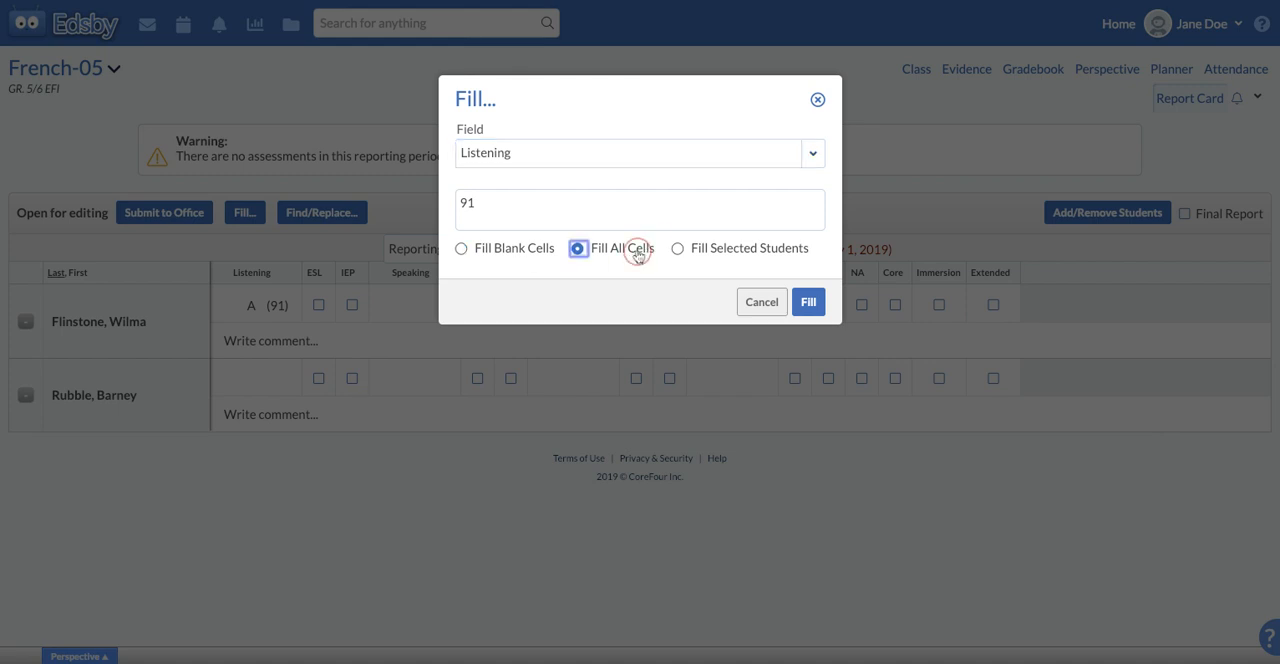
{"action": "left_click", "coordinate": [795, 251]}
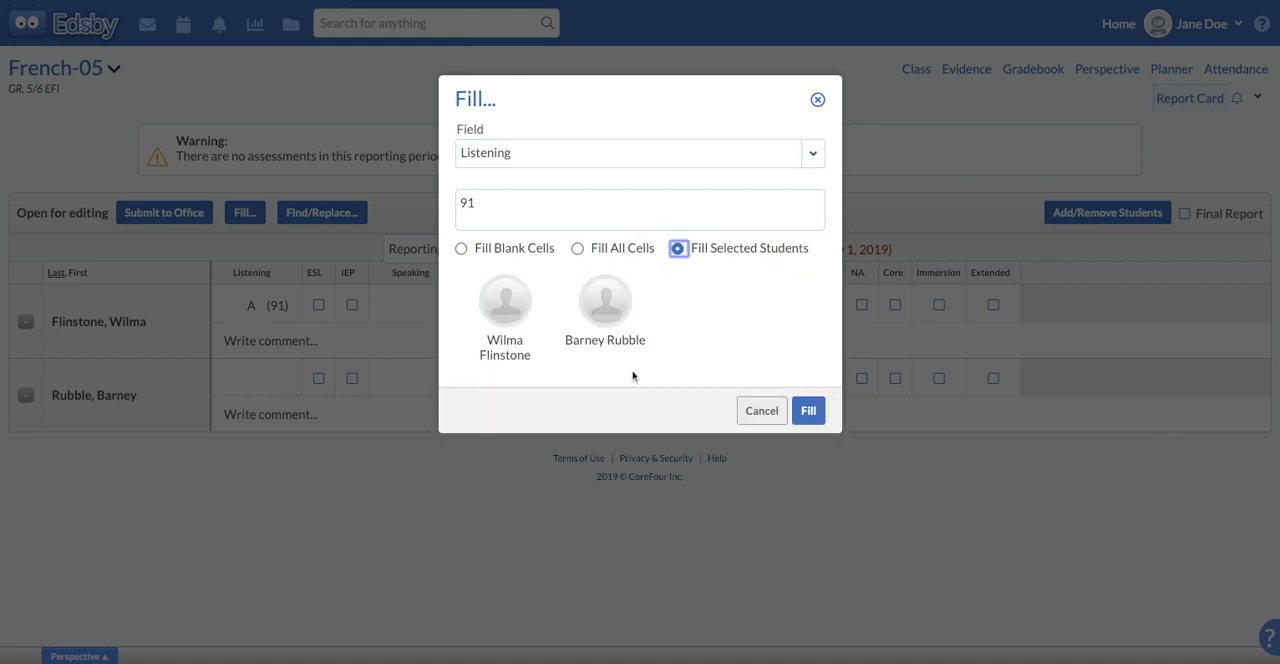
{"action": "left_click", "coordinate": [614, 308]}
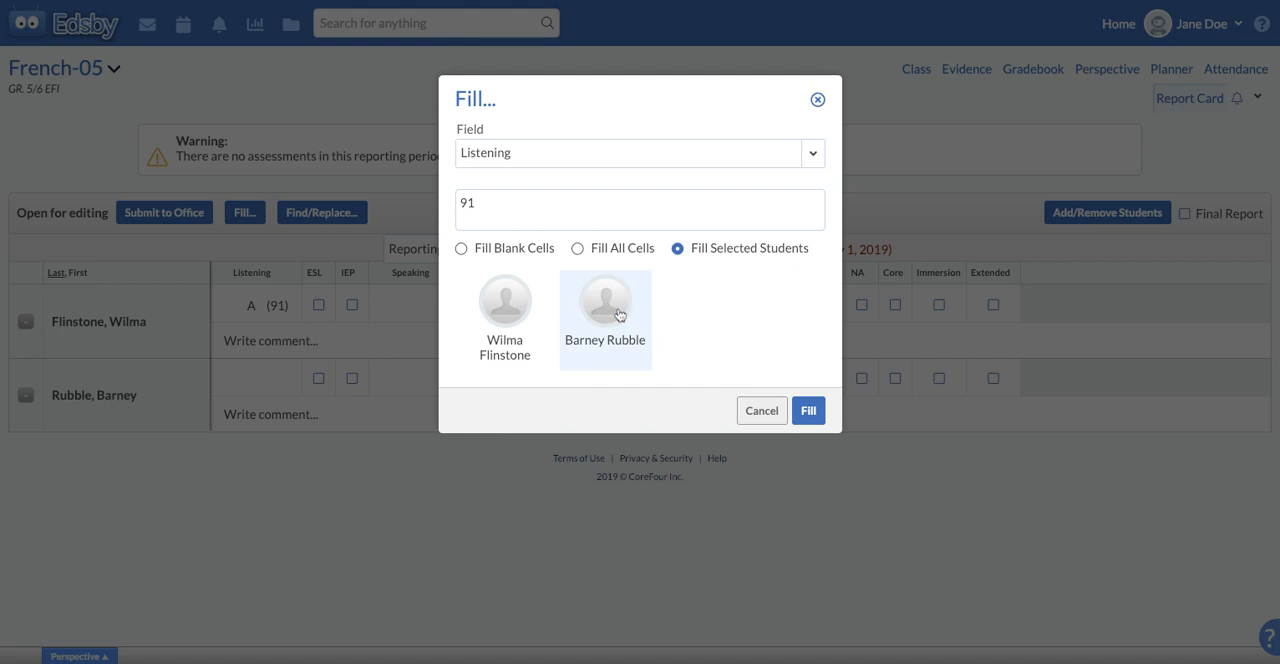
{"action": "left_click", "coordinate": [810, 412]}
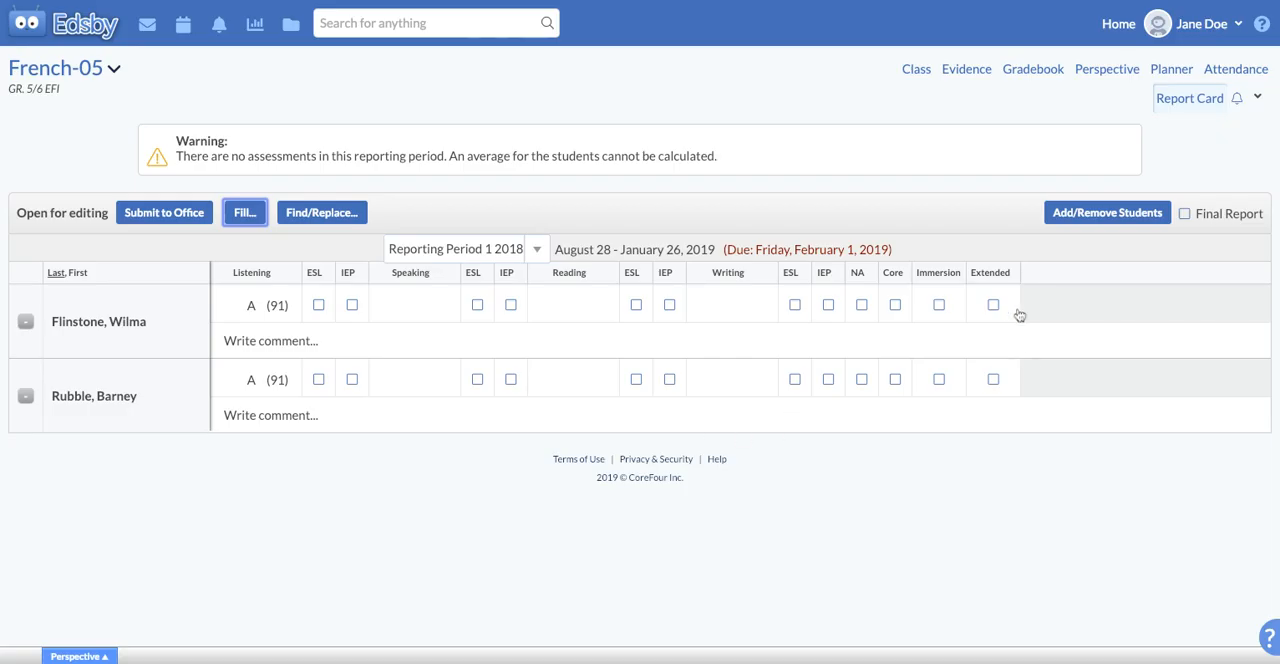
Mark the first student as Immersion and fill all cells of the Immersion field with that checked value
{"action": "left_click", "coordinate": [939, 306]}
{"action": "left_click", "coordinate": [243, 214]}
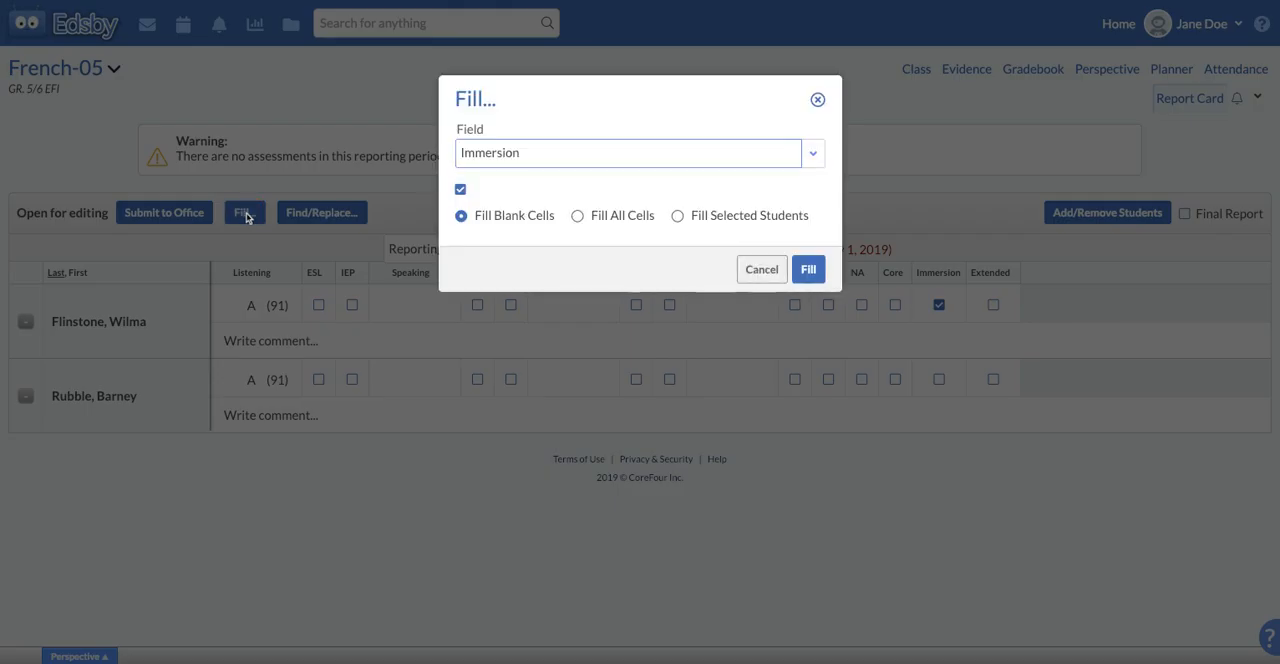
{"action": "left_click", "coordinate": [748, 219]}
{"action": "left_click", "coordinate": [614, 217]}
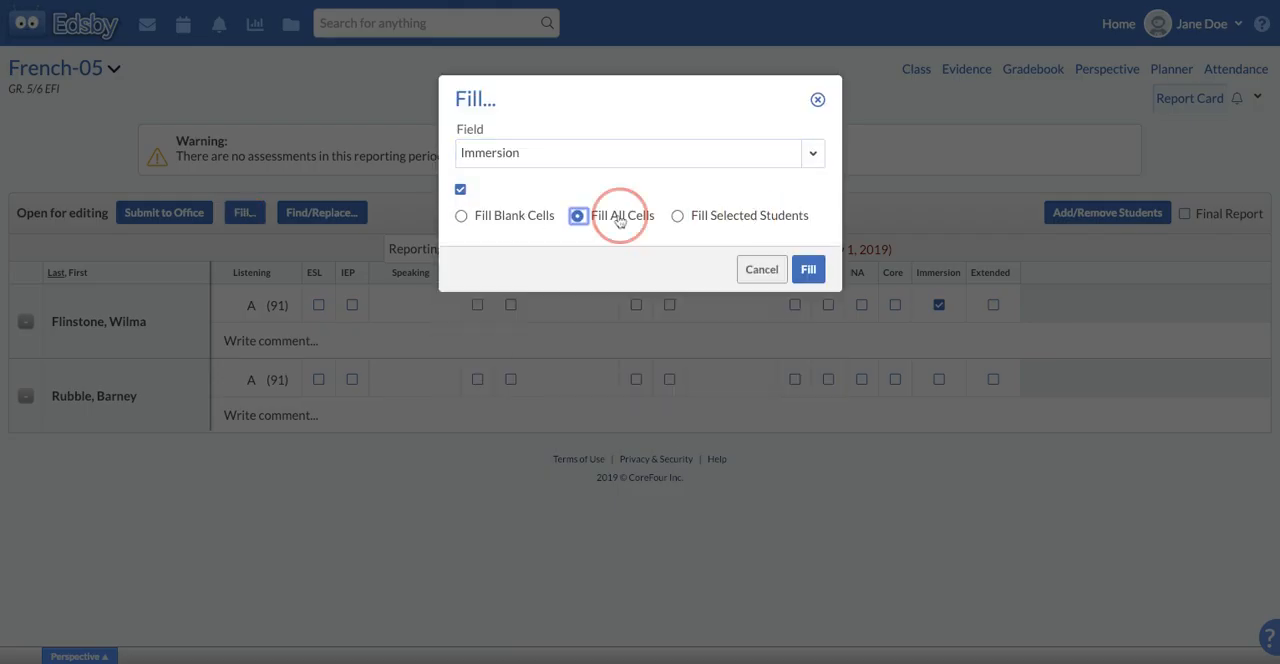
{"action": "left_click", "coordinate": [809, 272]}
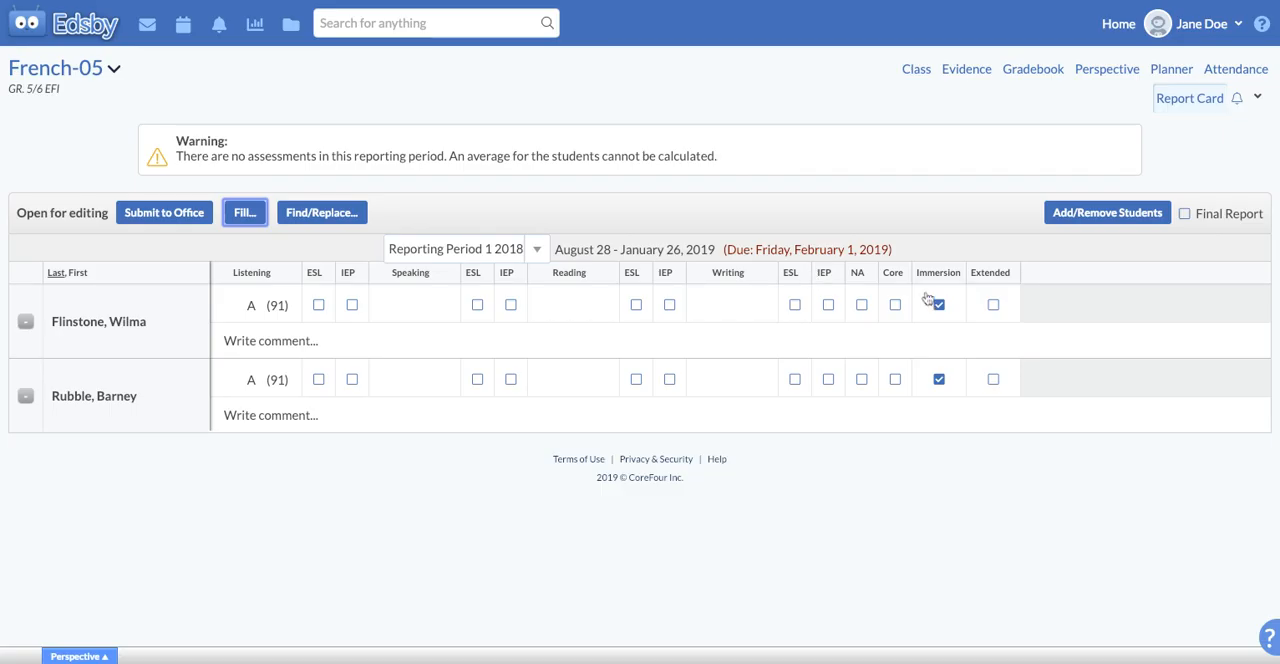
Open the first student's comment and examine all comment bank entries and their search, grade and subject filters
{"action": "left_click", "coordinate": [296, 346]}
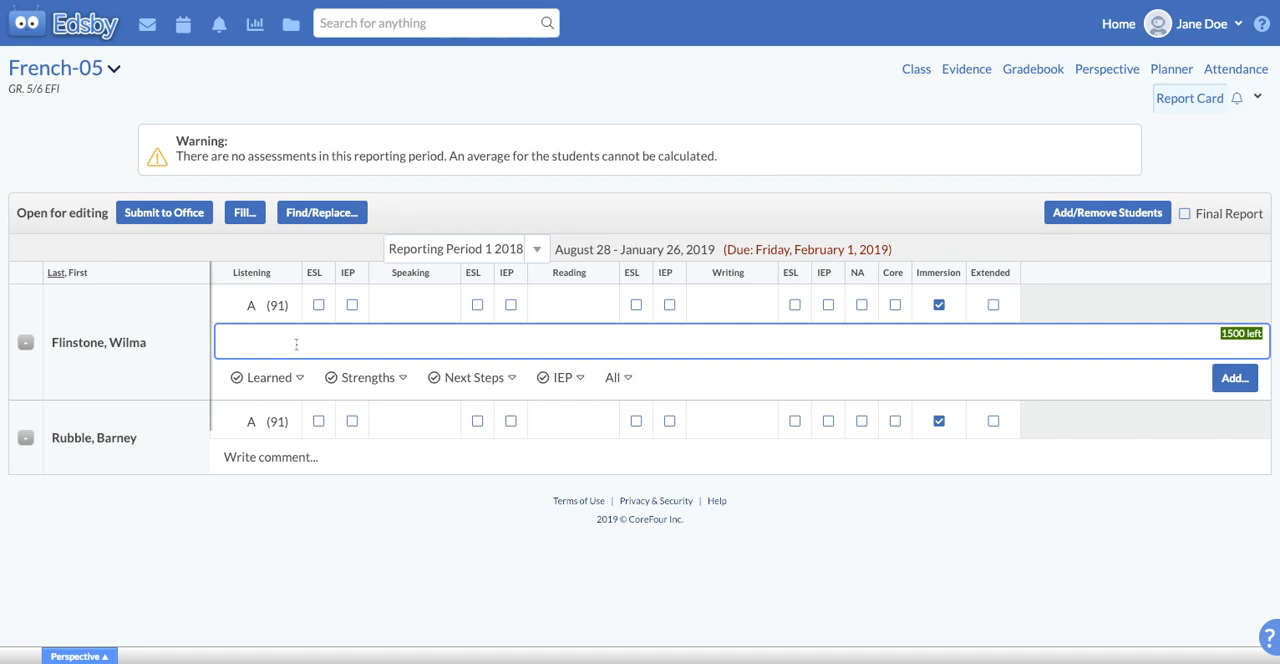
{"action": "left_click", "coordinate": [617, 379]}
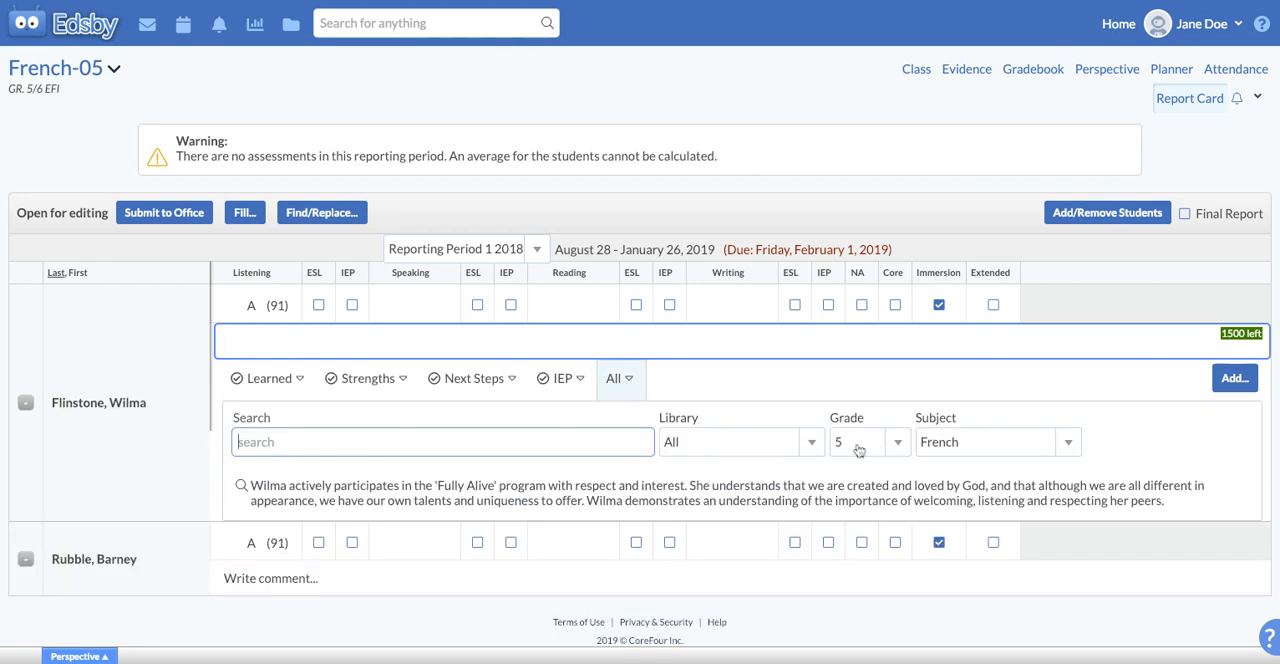
{"action": "left_click", "coordinate": [981, 447]}
{"action": "left_click", "coordinate": [982, 448]}
{"action": "left_click", "coordinate": [891, 447]}
{"action": "left_click", "coordinate": [884, 447]}
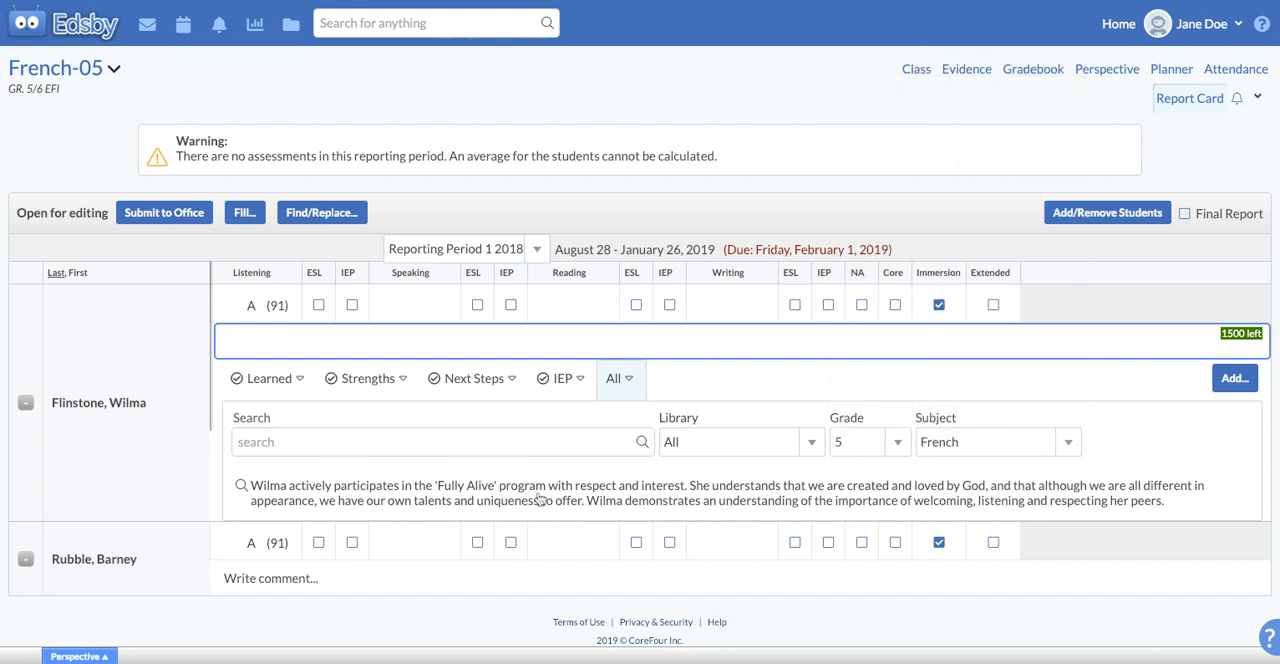
{"action": "left_click", "coordinate": [329, 446]}
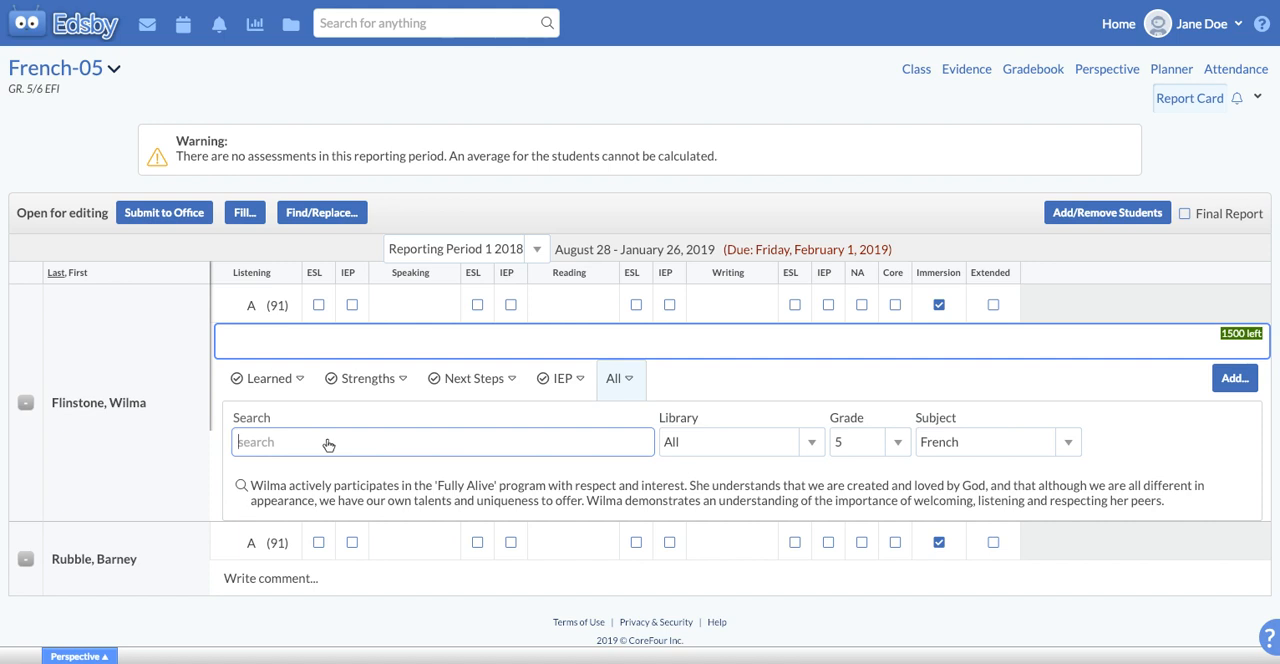
Open the Perspective gadget and review the first student's previous report cards alongside the comment entry
{"action": "left_click", "coordinate": [80, 656]}
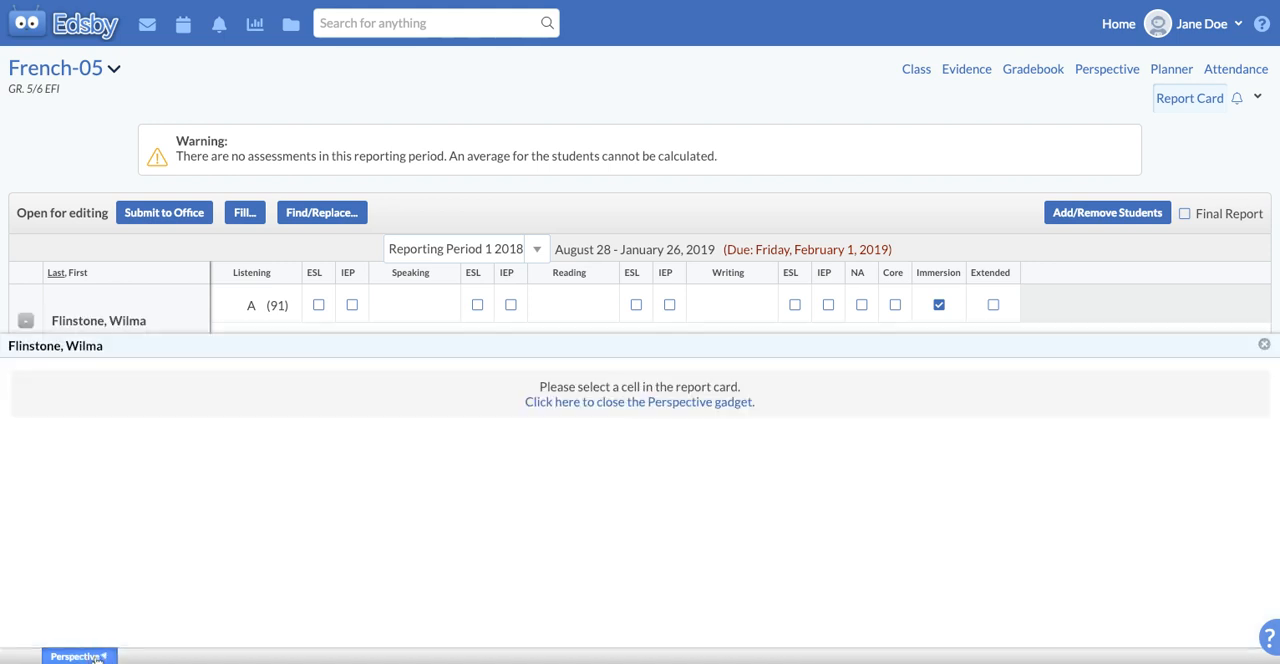
{"action": "left_click", "coordinate": [40, 575]}
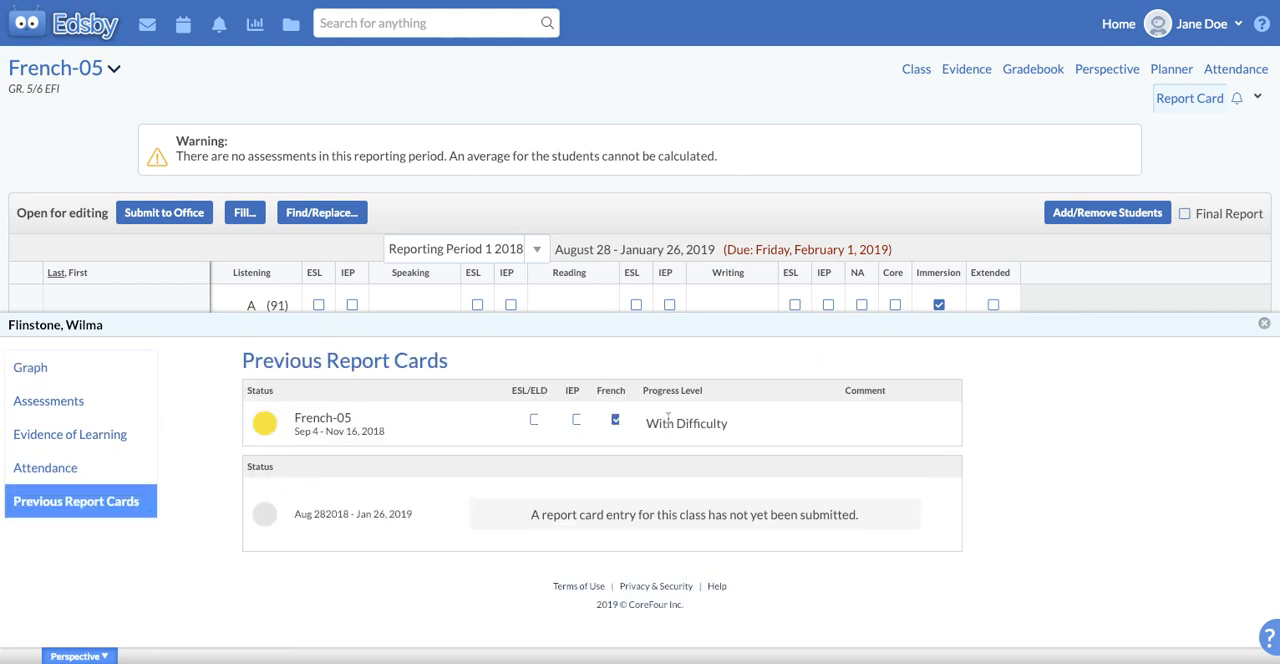
{"action": "scroll", "coordinate": [606, 266], "scroll_direction": "down", "scroll_amount": 2}
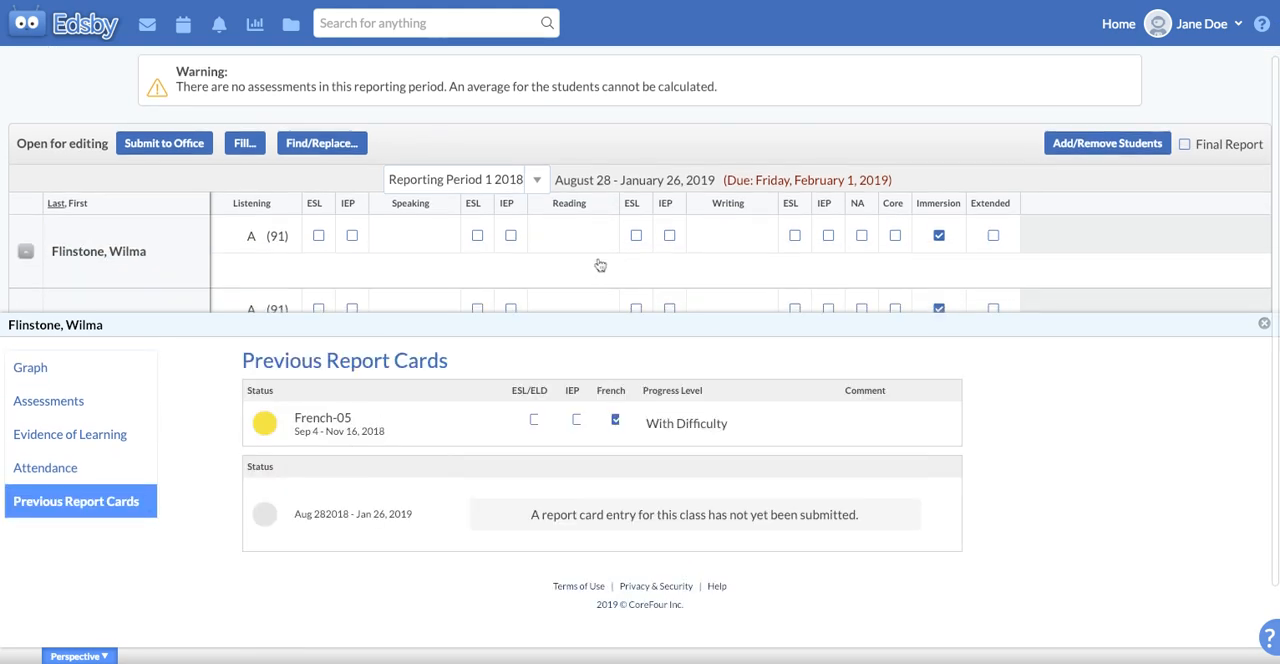
{"action": "scroll", "coordinate": [276, 267], "scroll_direction": "down", "scroll_amount": 1}
{"action": "mouse_move", "coordinate": [163, 209]}
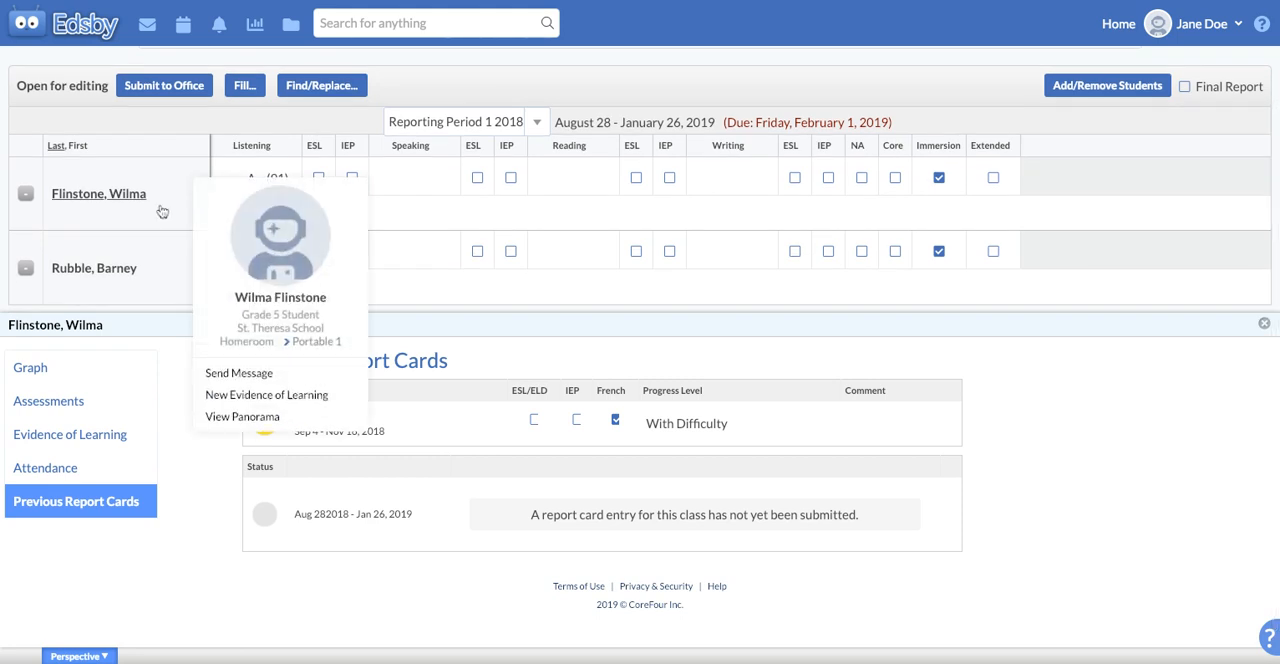
{"action": "left_click", "coordinate": [416, 214]}
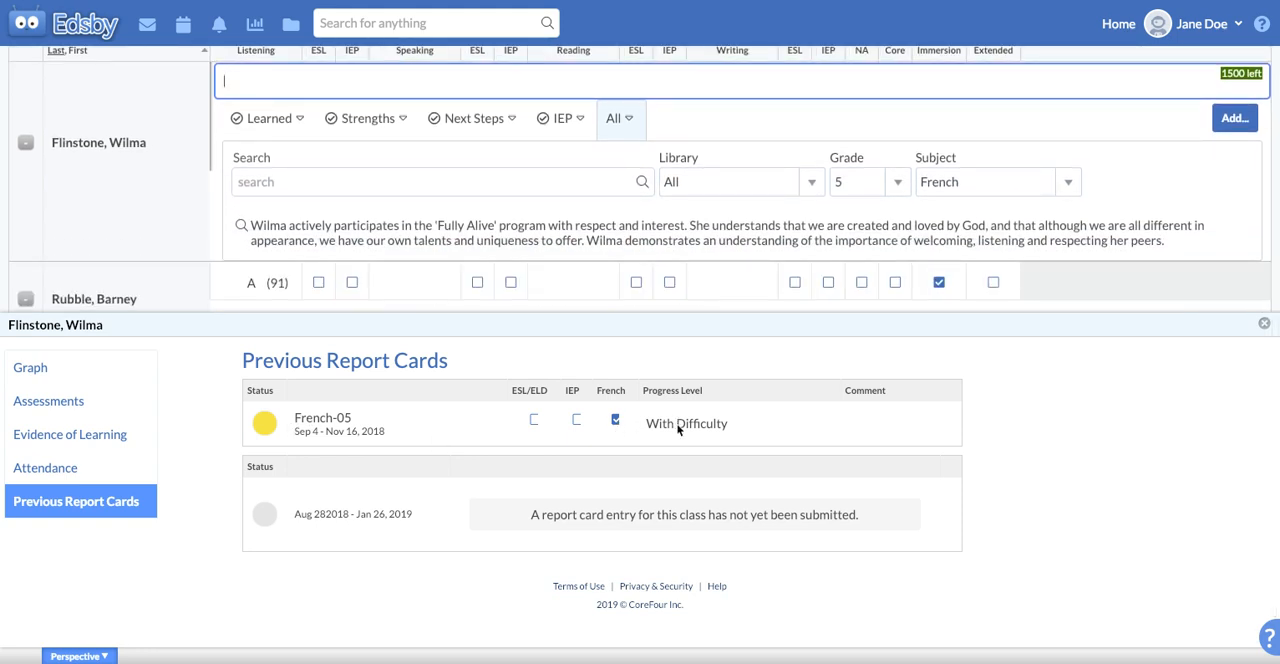
{"action": "scroll", "coordinate": [446, 227], "scroll_direction": "down", "scroll_amount": 2}
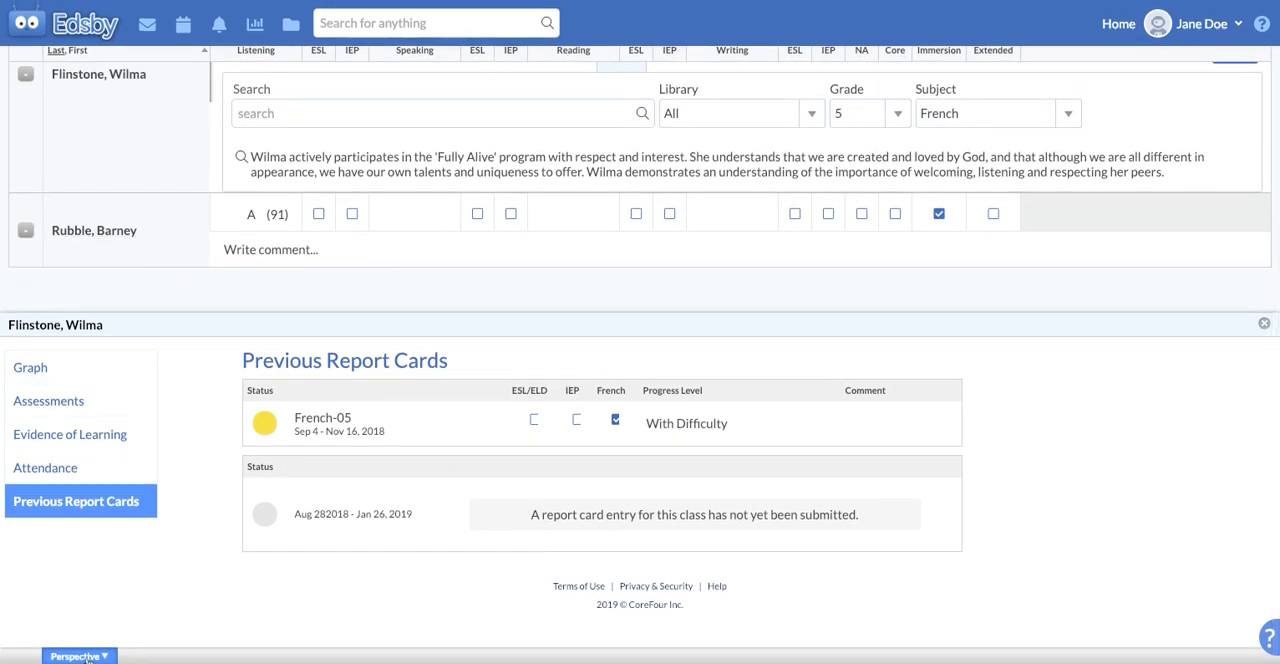
Select the second student's comment and review that student's previous report cards in the Perspective gadget
{"action": "left_click", "coordinate": [372, 250]}
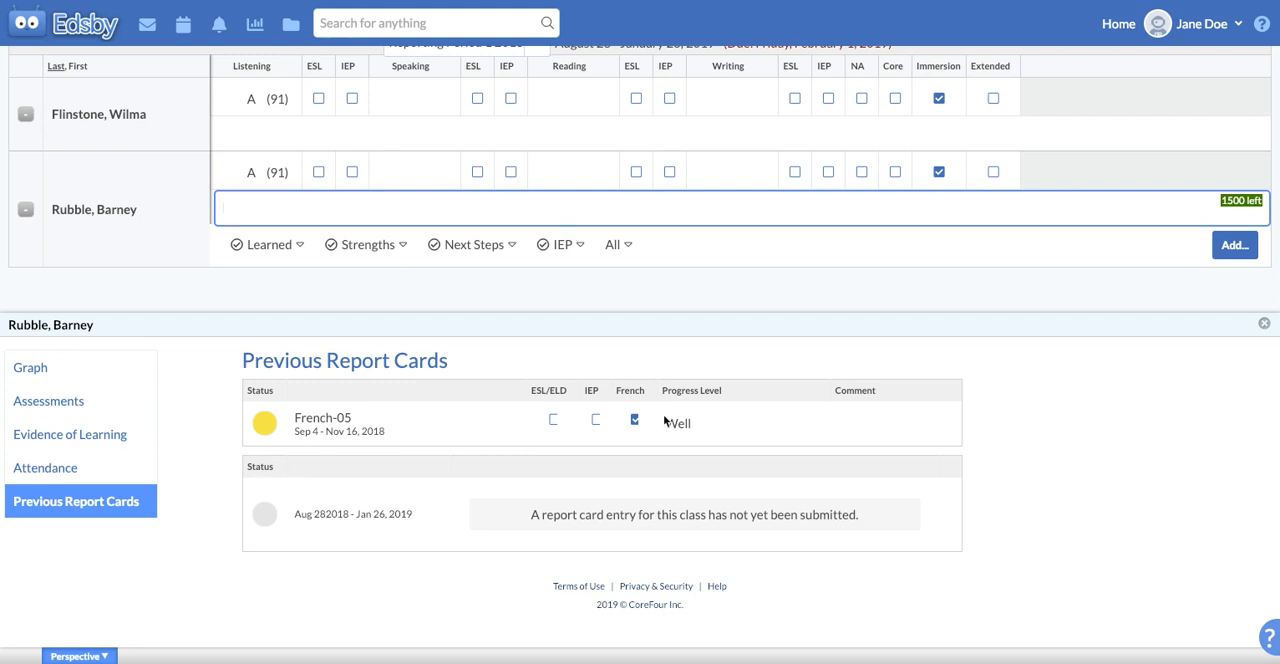
{"action": "scroll", "coordinate": [512, 328], "scroll_direction": "up", "scroll_amount": 2}
{"action": "scroll", "coordinate": [512, 328], "scroll_direction": "down", "scroll_amount": 2}
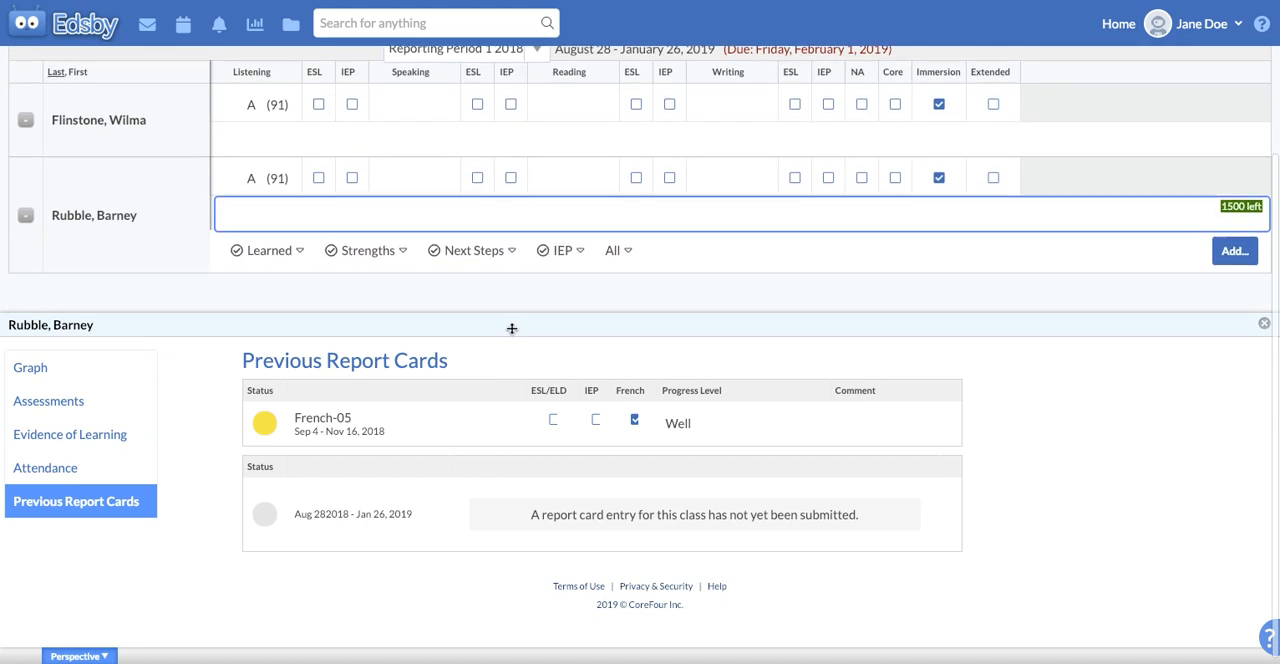